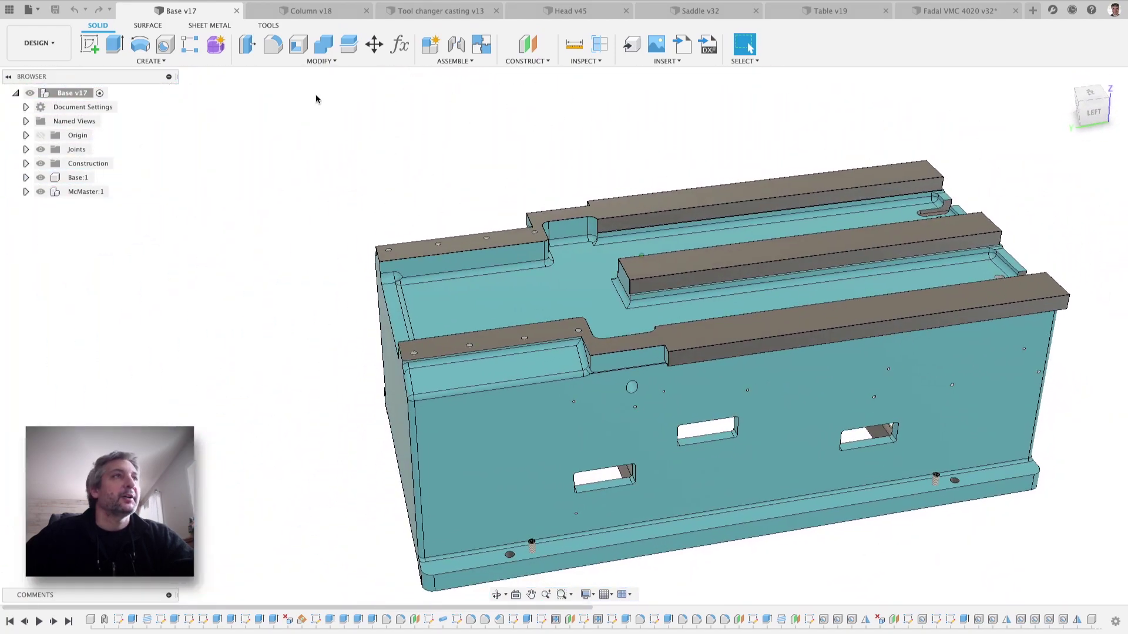
- Open the Column v18 design and examine the pad, holes and rectangular pocket on the column's left side
left_click(320, 11)
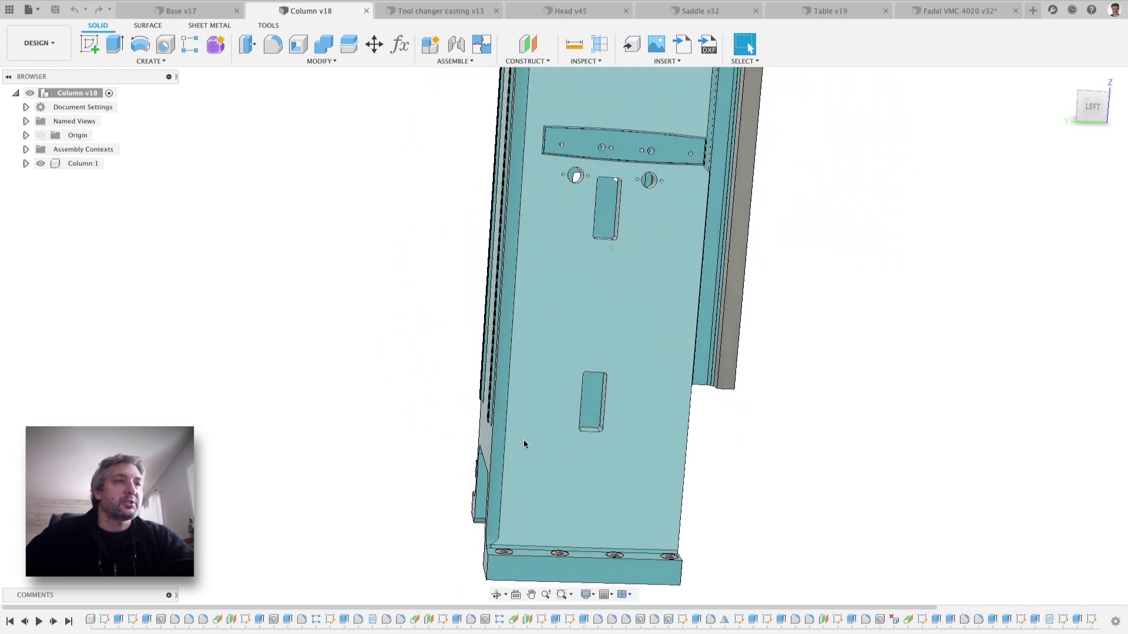
scroll(570, 377, "up", 10)
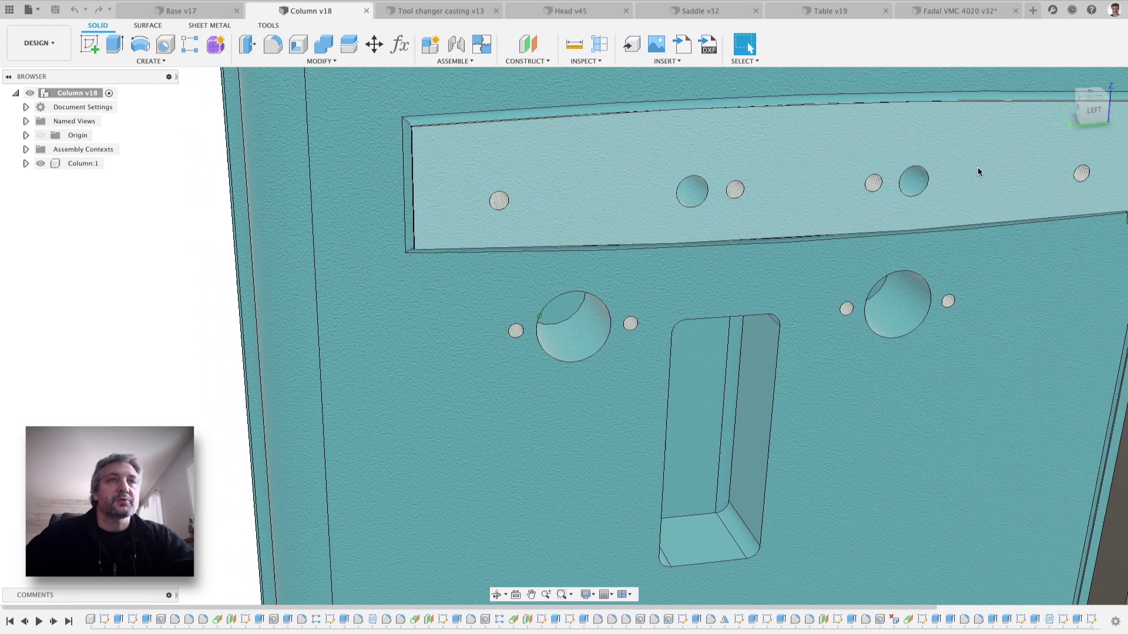
scroll(978, 171, "down", 5)
scroll(792, 387, "down", 3)
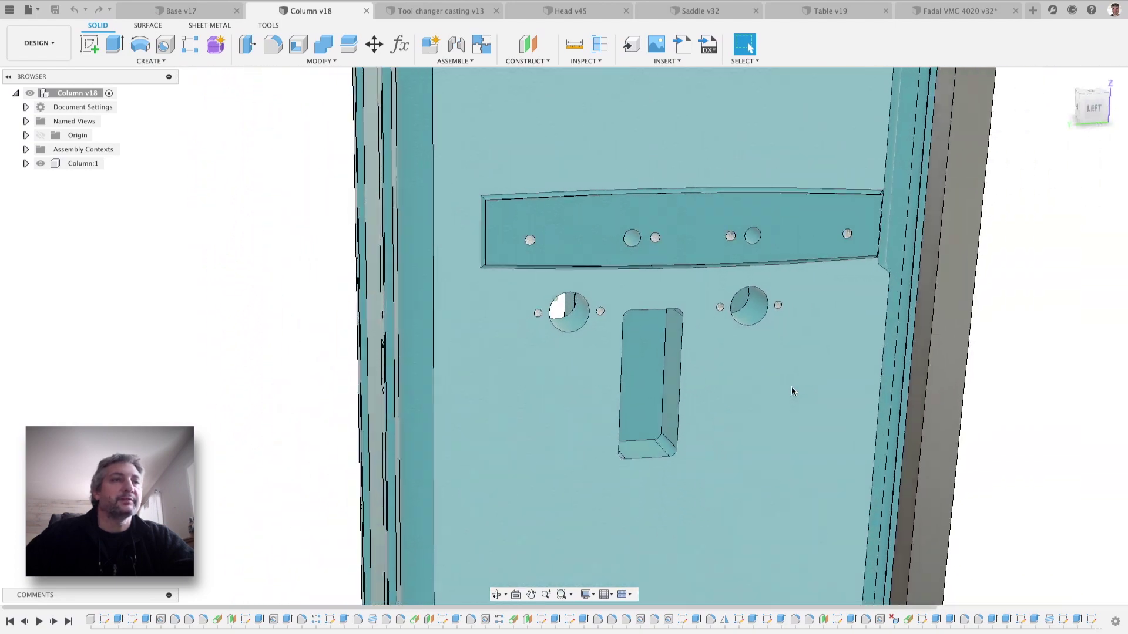
scroll(792, 386, "down", 6)
scroll(791, 387, "up", 1)
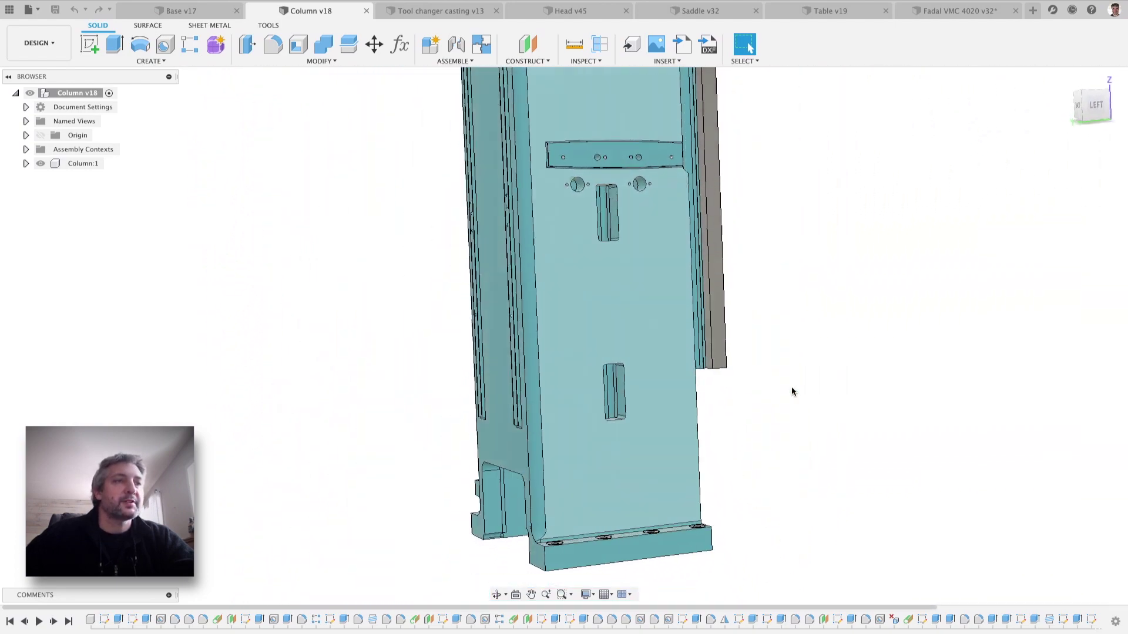
- Inspect the column all around, covering its back channels, foot flanges, front ways, hollow top and side mounting pads
scroll(792, 390, "right", 10, "shift")
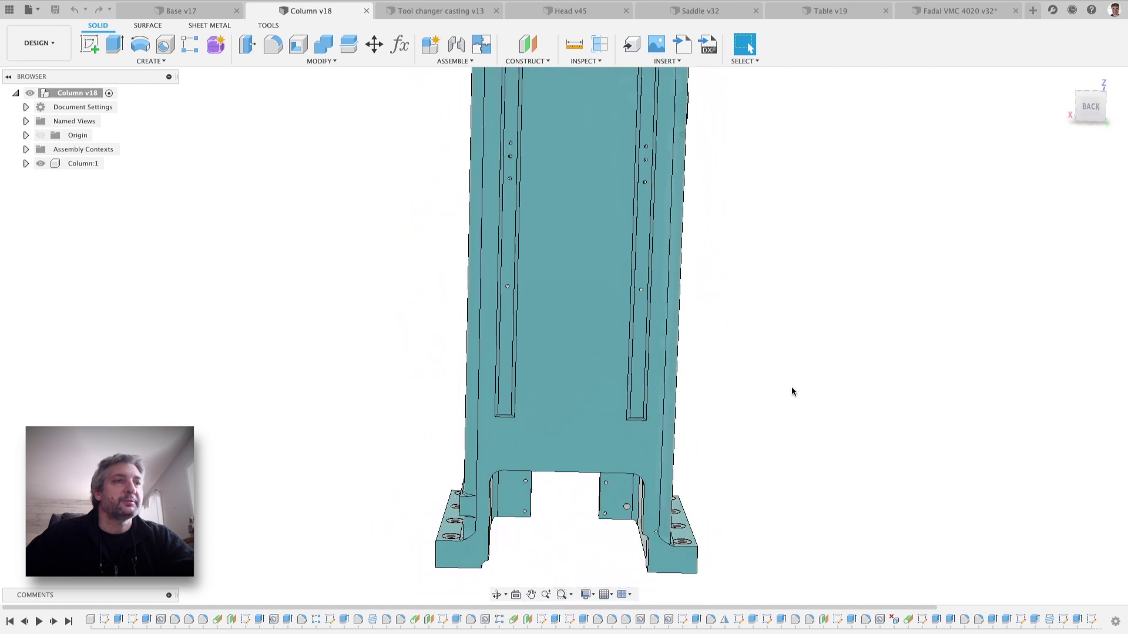
scroll(792, 388, "right", 10, "shift")
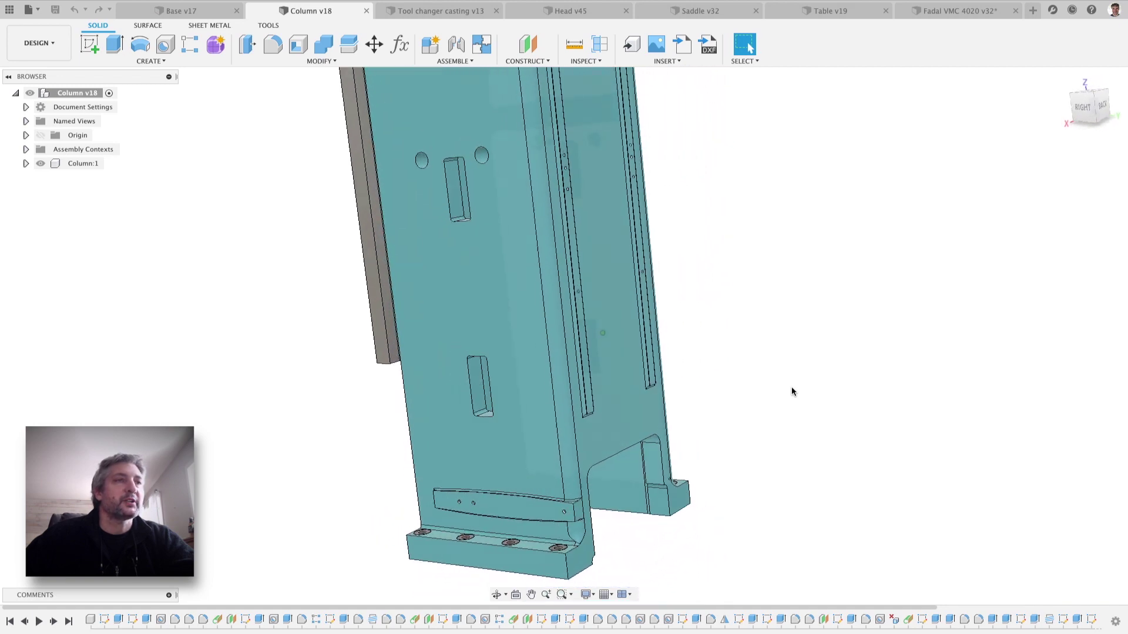
scroll(792, 390, "right", 10, "shift")
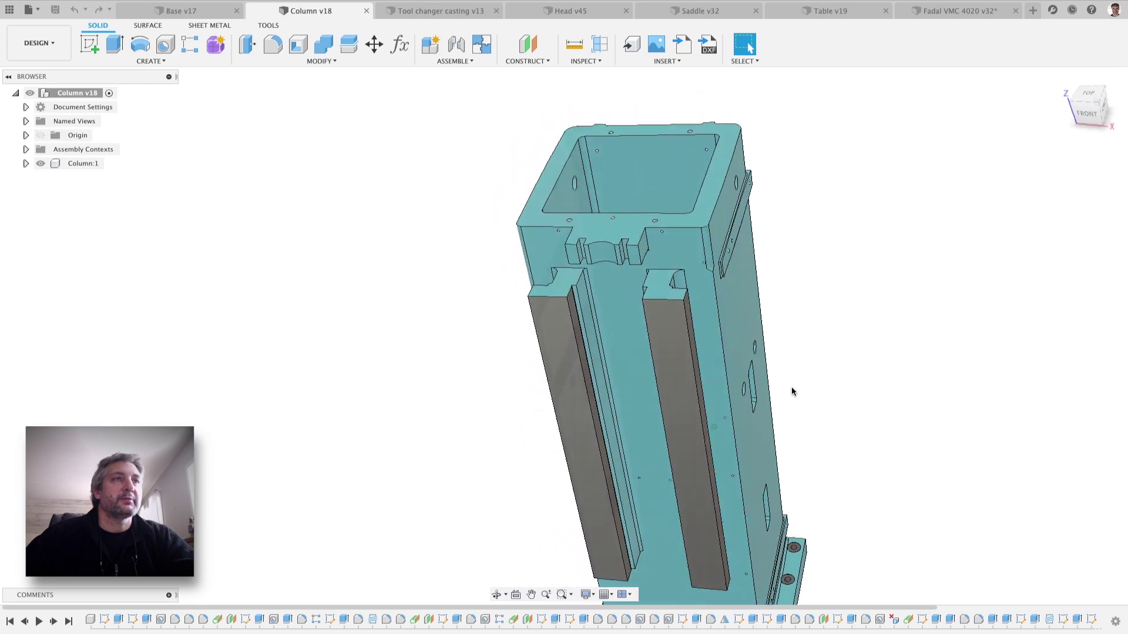
scroll(791, 391, "right", 8, "shift")
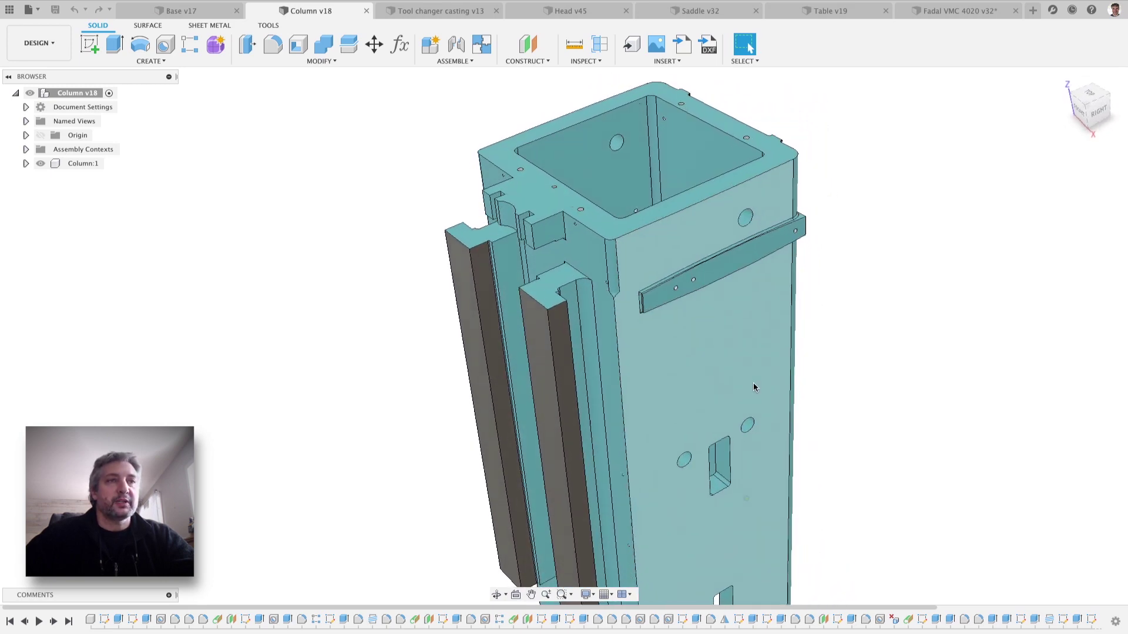
scroll(665, 259, "up", 5)
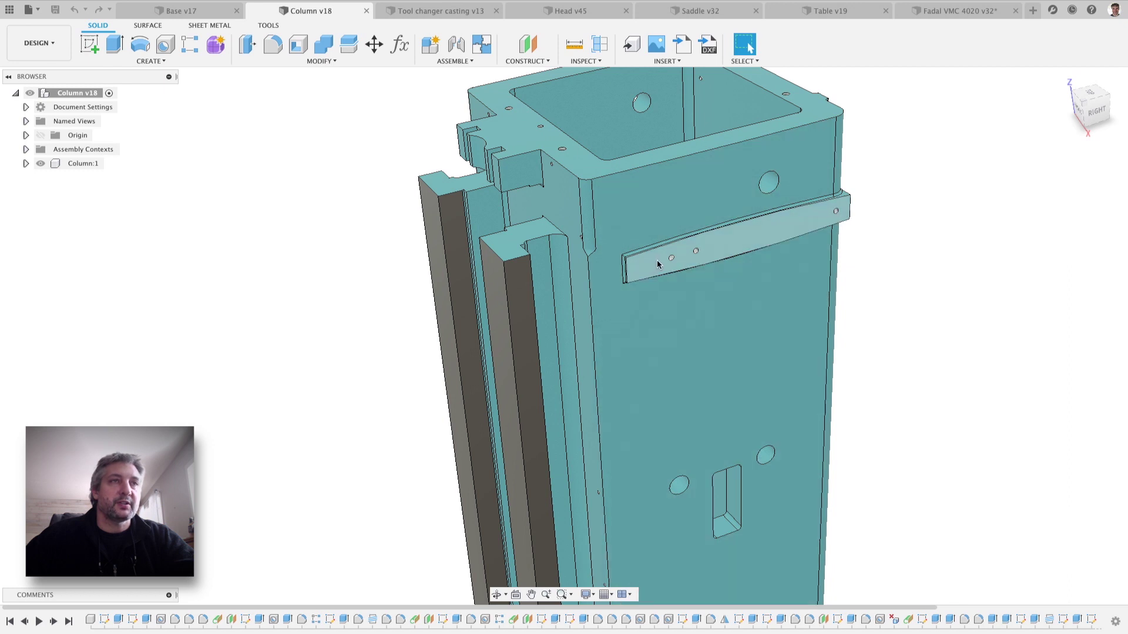
scroll(863, 229, "down", 5)
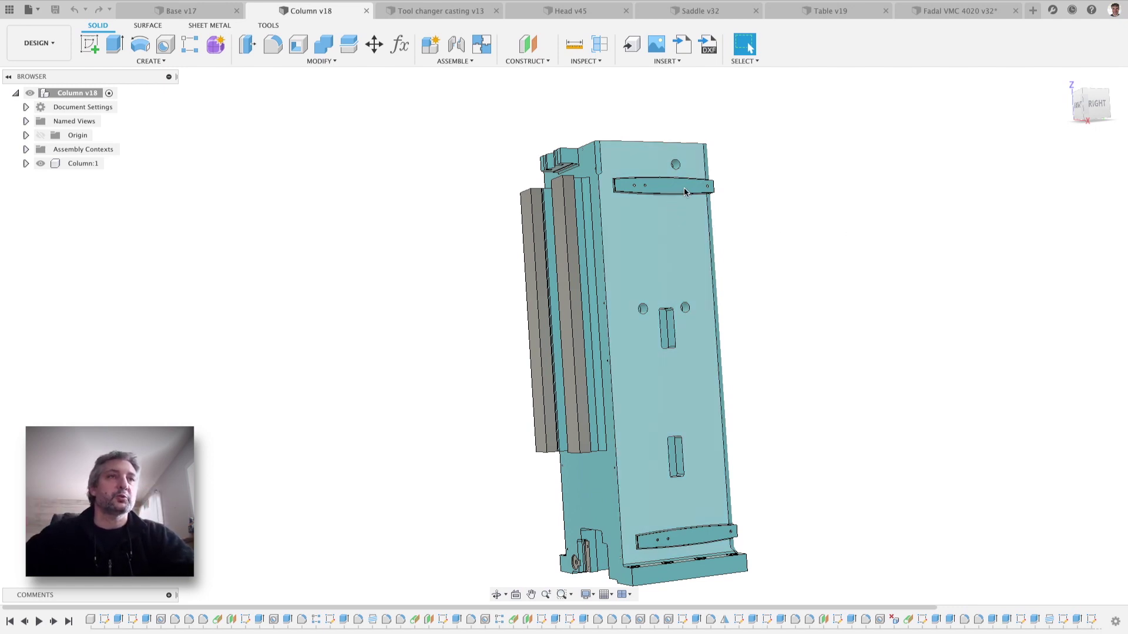
mouse_move(782, 320)
middle_mouse_down("shift")
mouse_move(760, 356)
mouse_move(573, 287)
middle_mouse_up("shift")
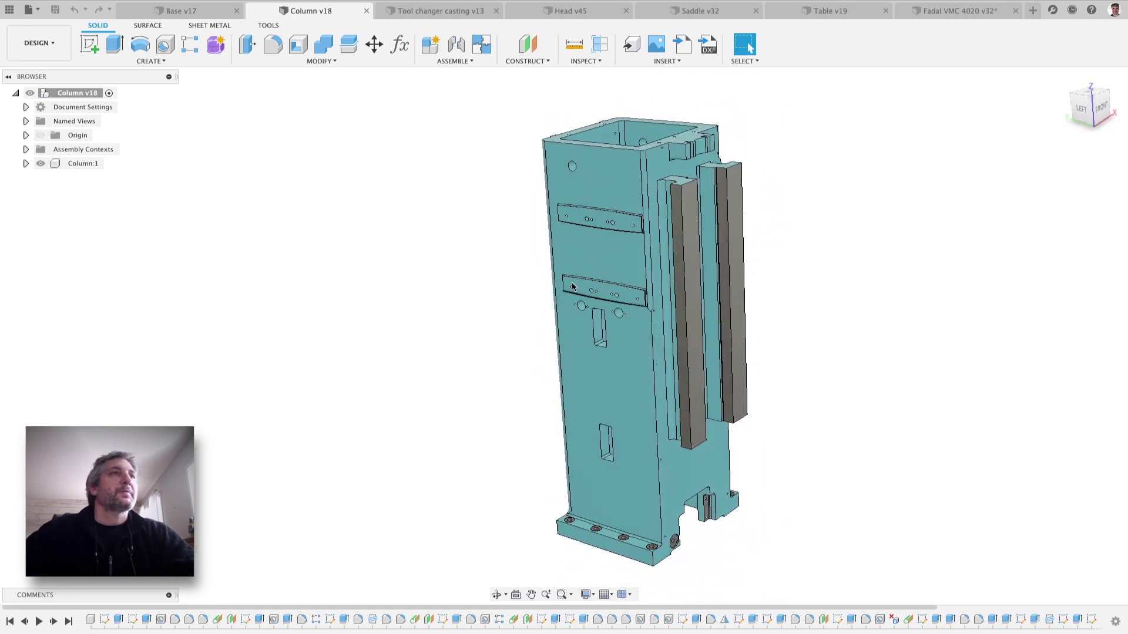
- View the Tool changer casting v13 design, and examine the interior pockets, mounting end and underside of the Head v45 design
left_click(447, 17)
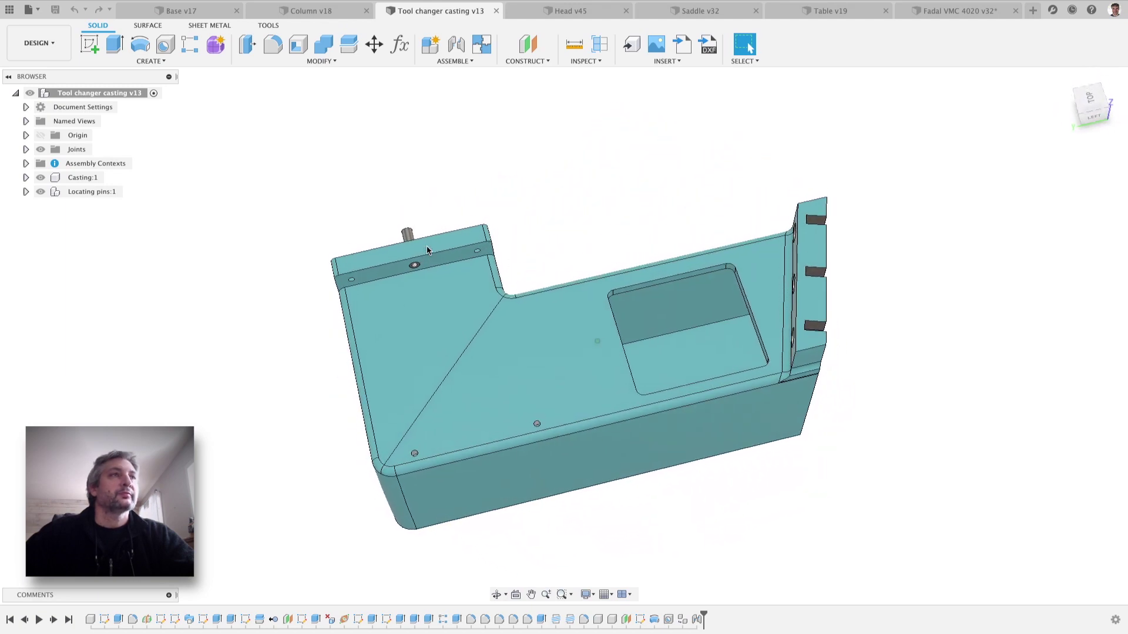
left_click(589, 19)
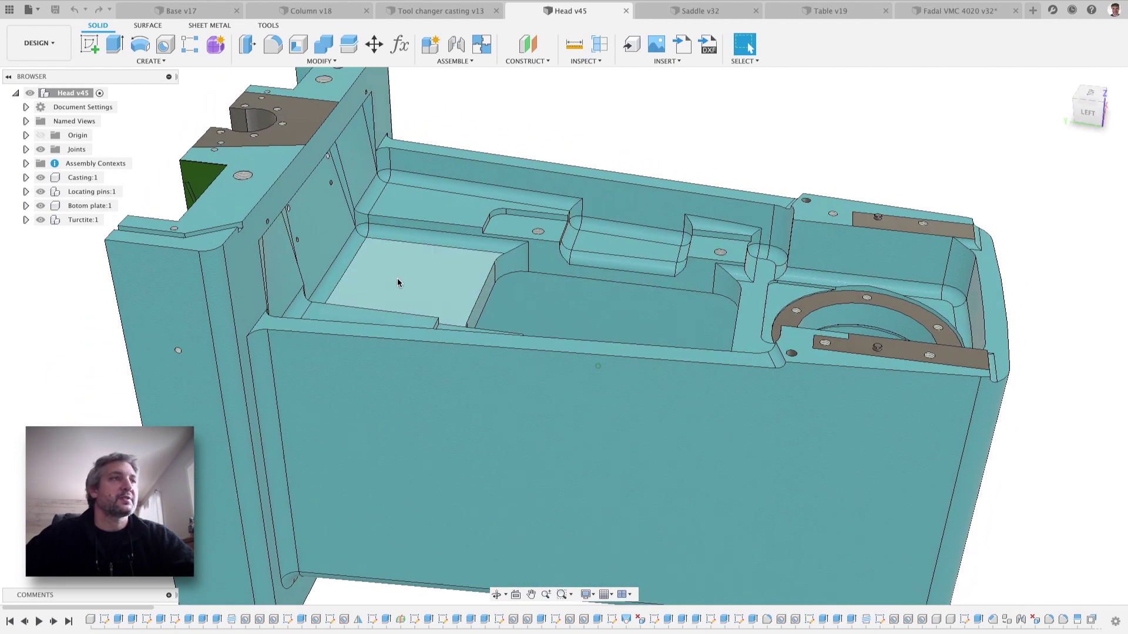
scroll(421, 219, "up", 2)
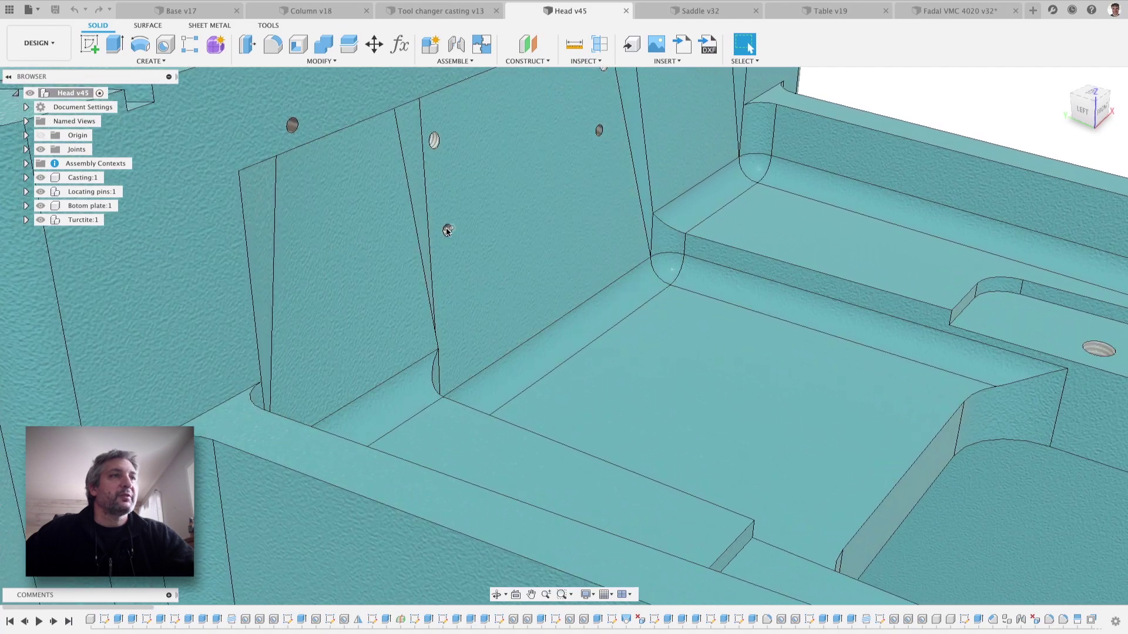
scroll(447, 230, "up", 3)
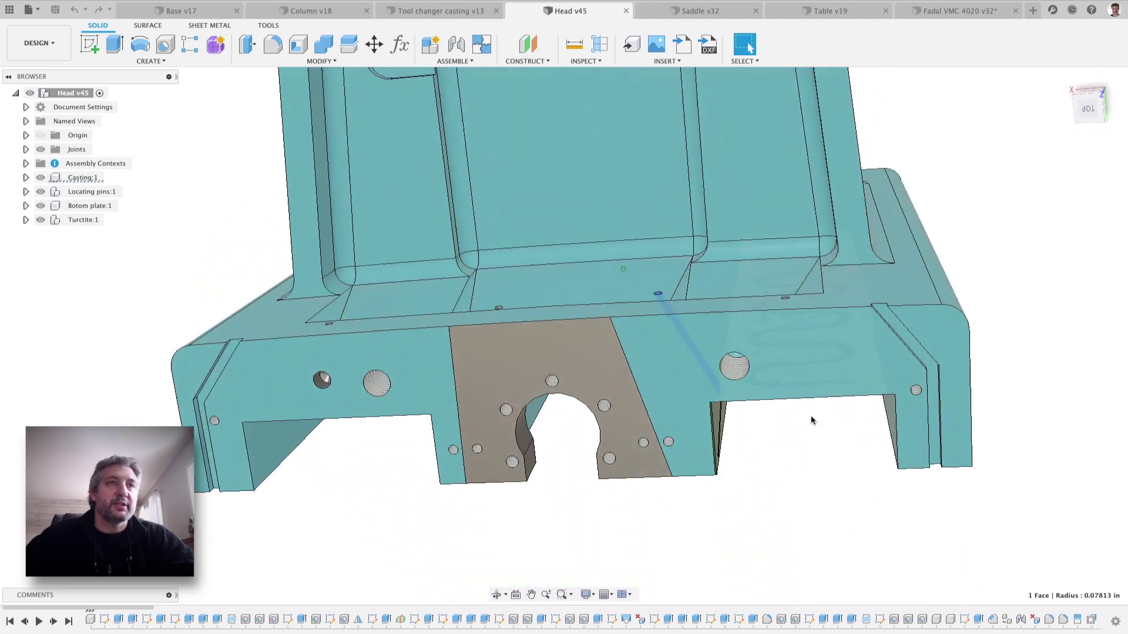
scroll(811, 420, "up", 5)
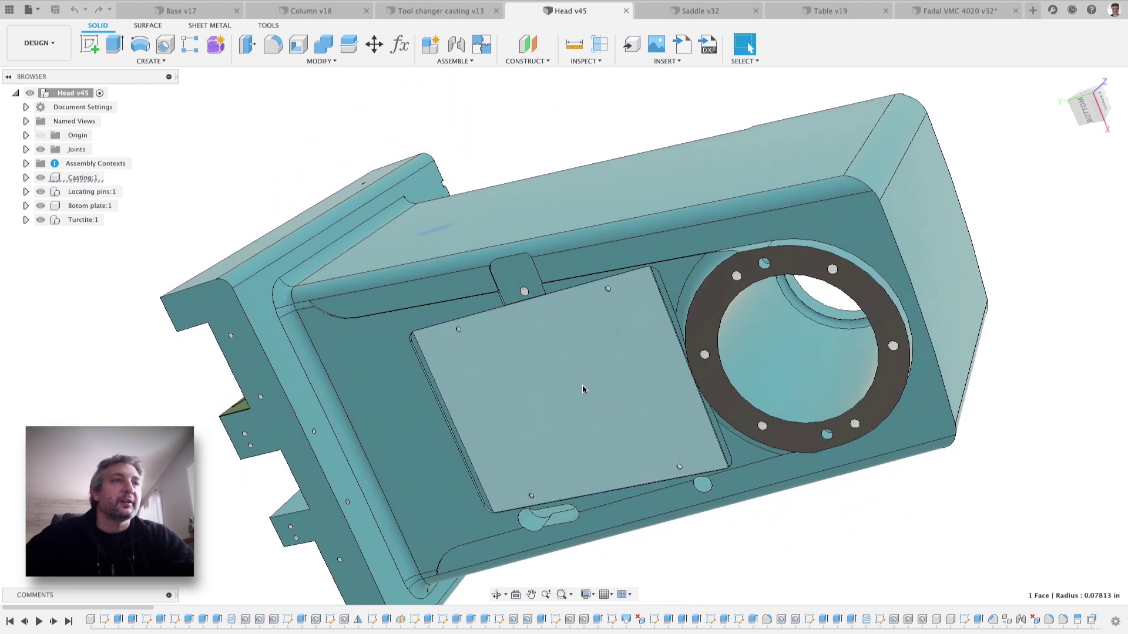
left_click(581, 386)
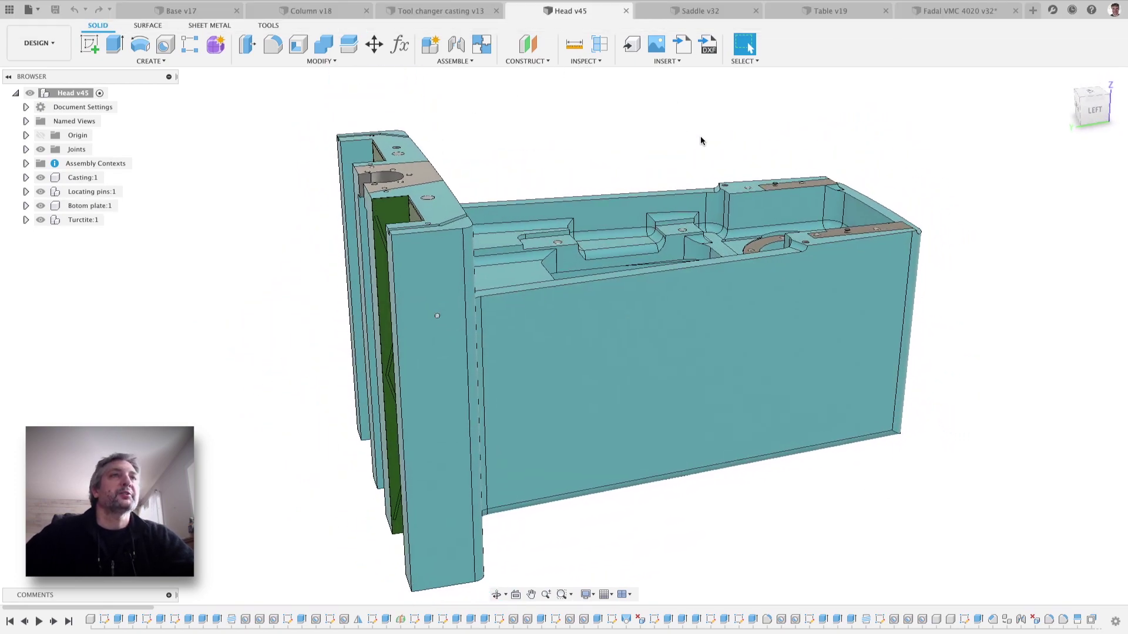
- Open the Saddle v32 design and examine its underside, ways and internal ribs
left_click(713, 12)
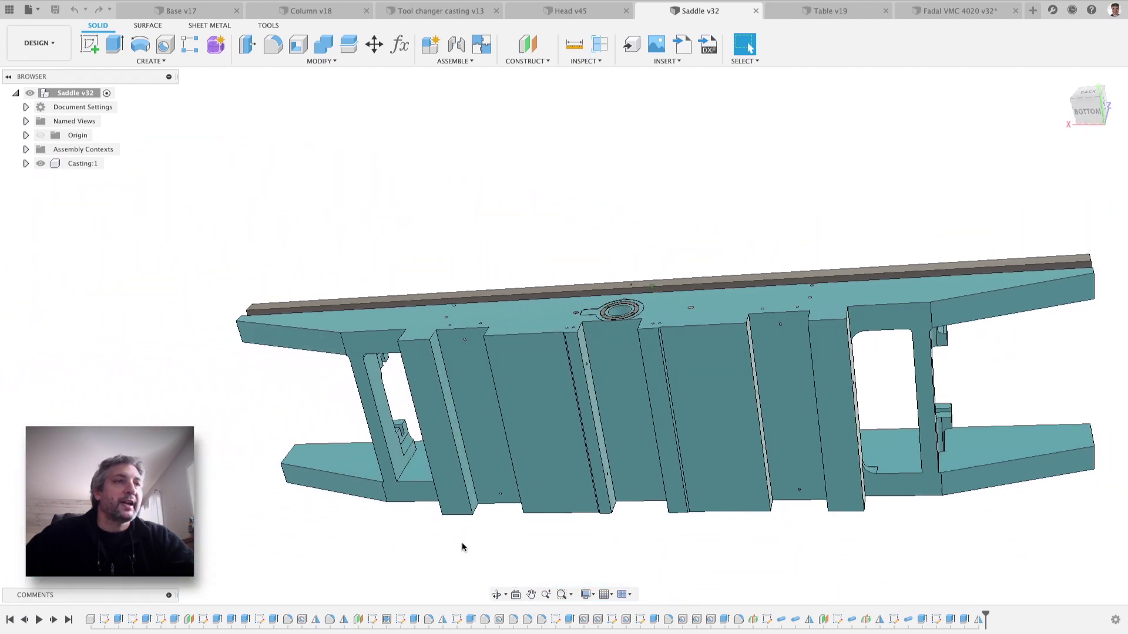
scroll(462, 400, "up", 3)
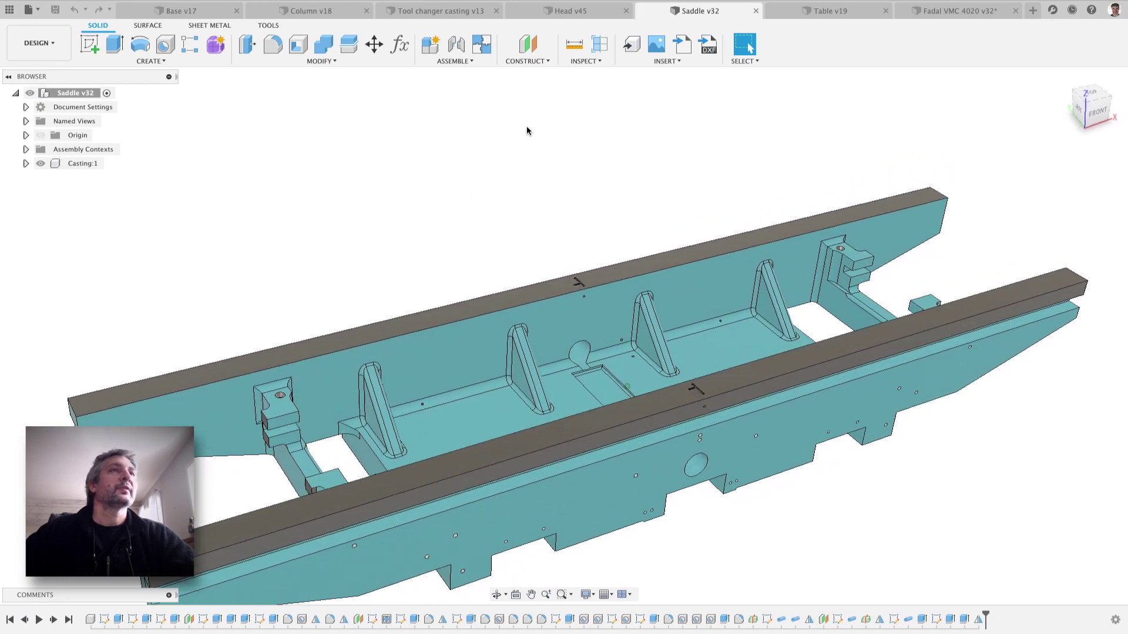
- Open the Table v19 design and examine the oil grooves in its Turcite strips and the T-slotted top
left_click(787, 11)
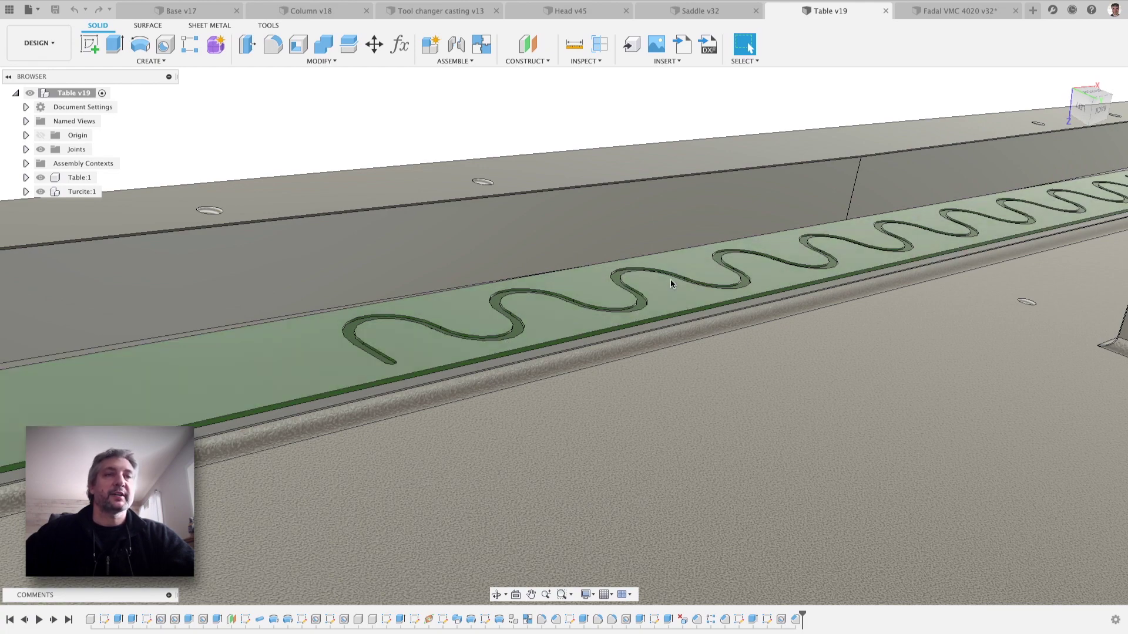
scroll(671, 280, "down", 5)
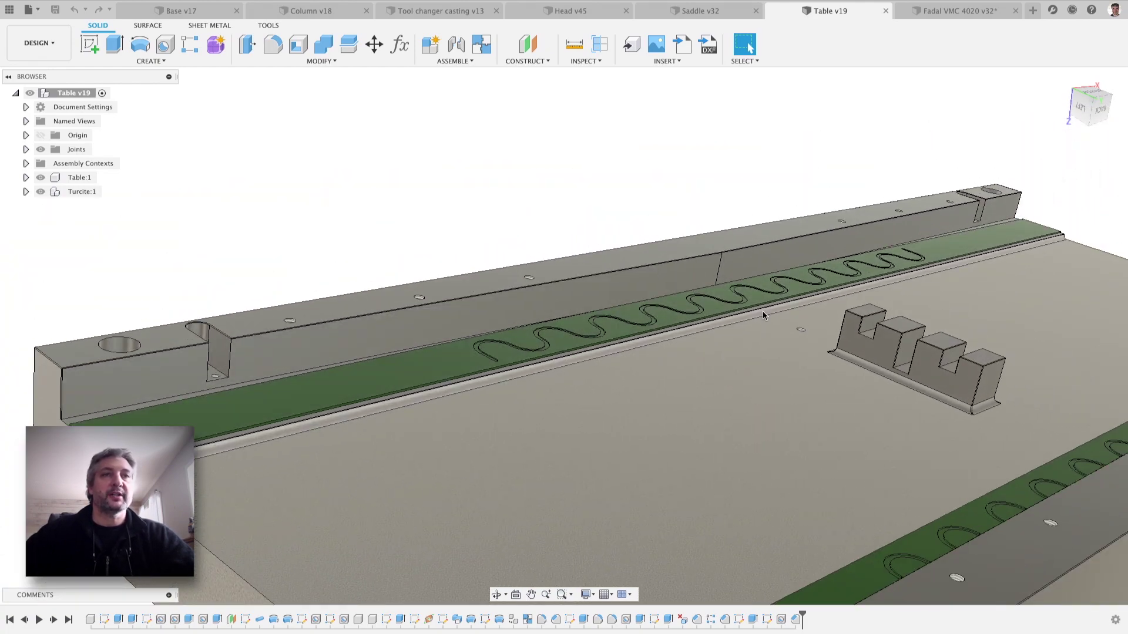
scroll(762, 315, "down", 3)
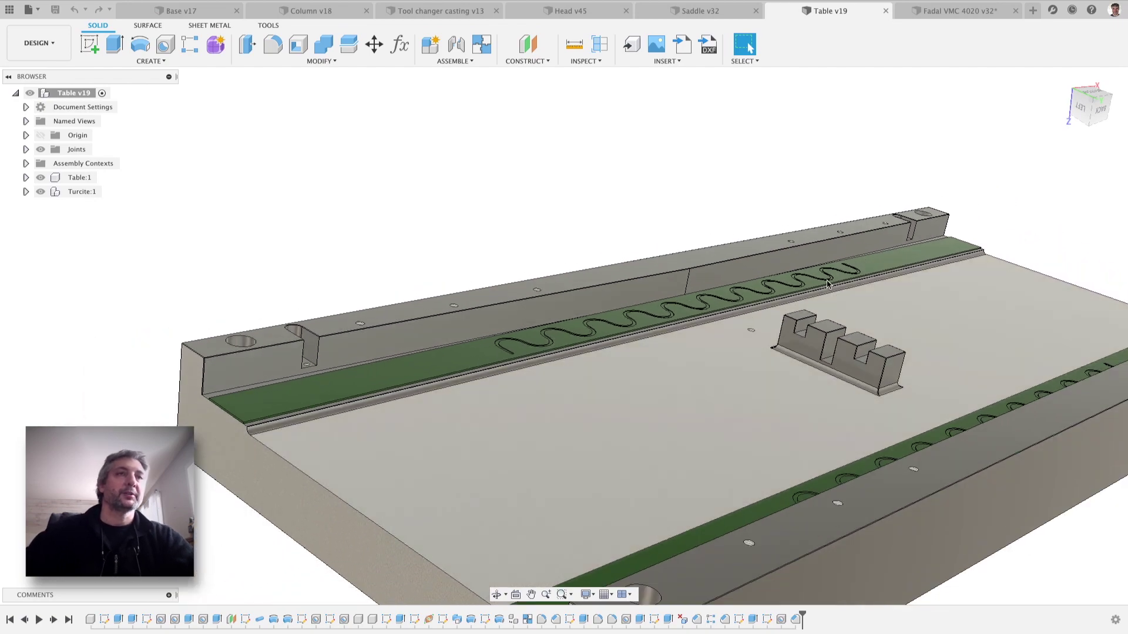
middle_click_drag(493, 241, 511, 297, "shift")
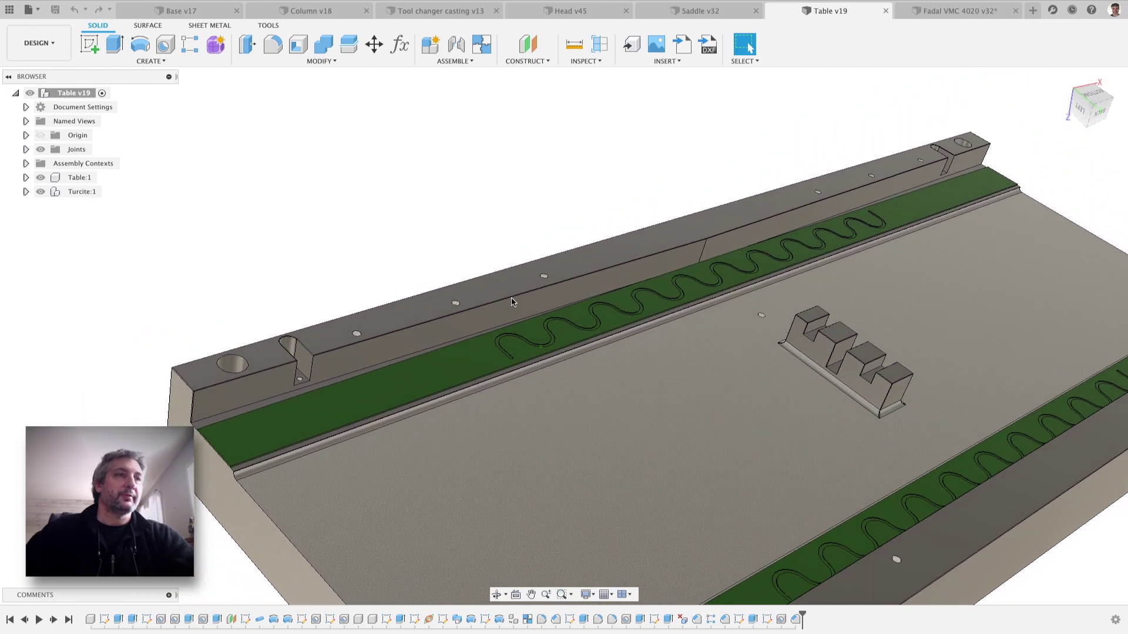
middle_click_drag(514, 364, 536, 286, "shift")
mouse_move(312, 406)
middle_mouse_down("shift")
mouse_move(292, 340)
mouse_move(274, 348)
mouse_move(238, 334)
mouse_move(435, 378)
mouse_move(799, 372)
mouse_move(858, 355)
middle_mouse_up("shift")
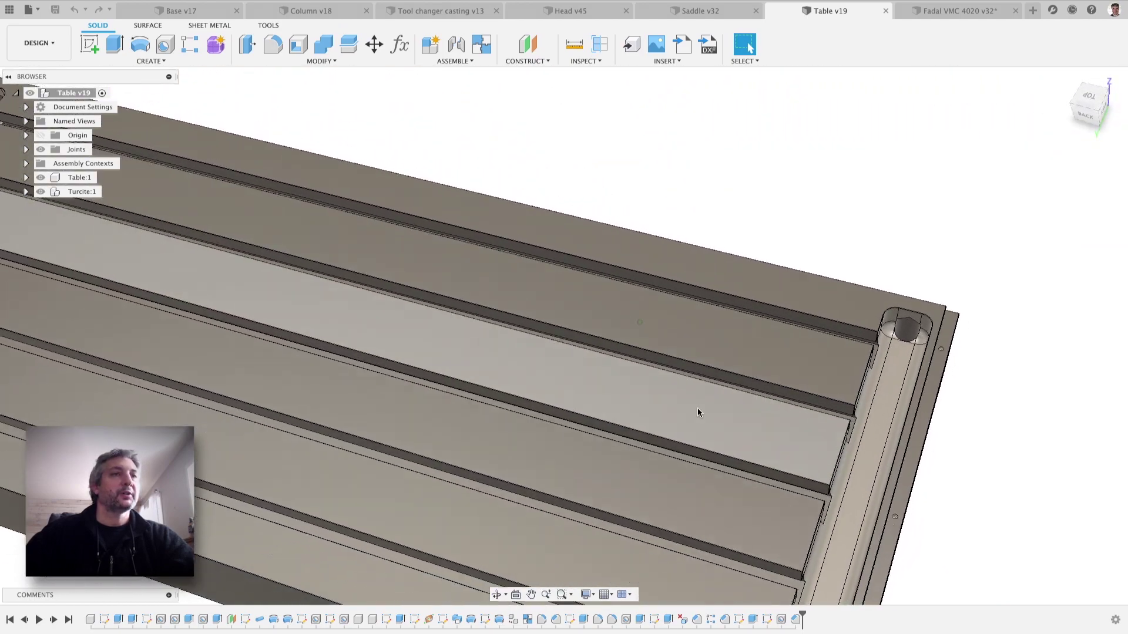
- Inspect the groove in the wall beside the table's Turcite strip and the overall underside of the table
scroll(698, 411, "down", 5)
middle_click_drag(697, 409, 731, 406, "shift")
scroll(698, 413, "up", 5)
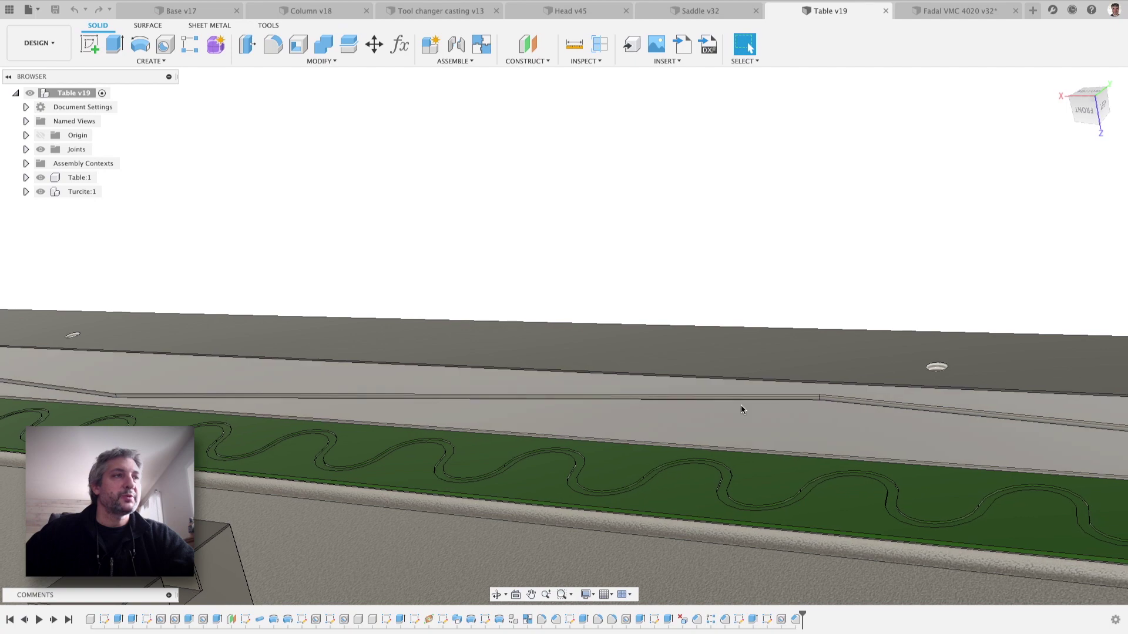
scroll(741, 406, "down", 10)
middle_click_drag(742, 406, 710, 378, "shift")
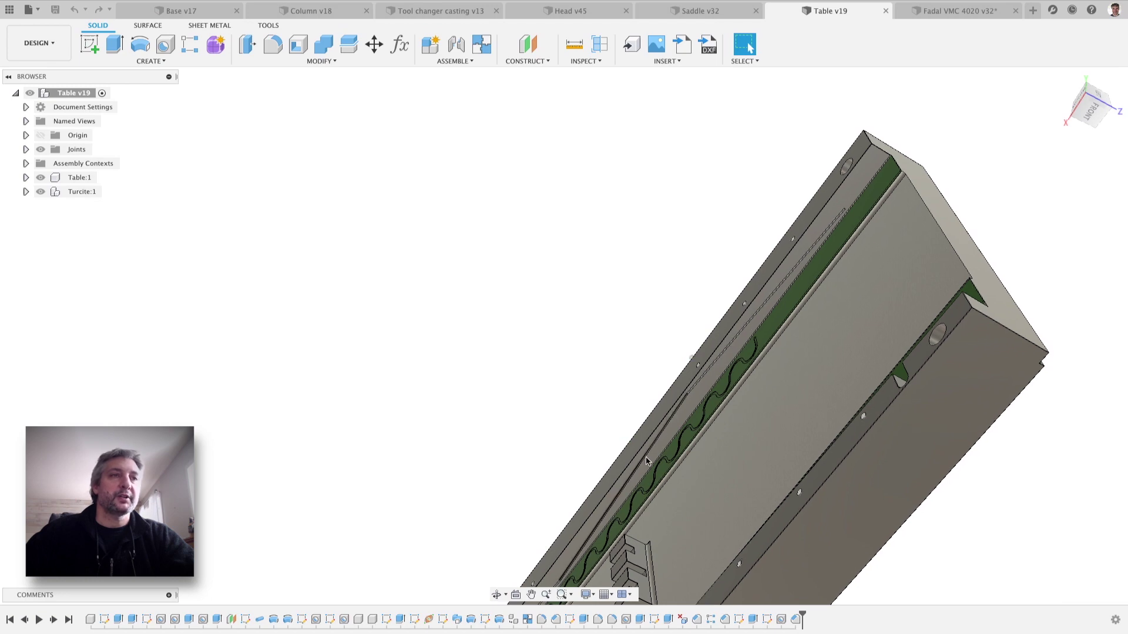
middle_click_drag(646, 460, 866, 156, "shift")
- Open the Fadal VMC 4020 v32 assembly, lower the head along the column ways and slide the table along the saddle in positive X
left_click(946, 11)
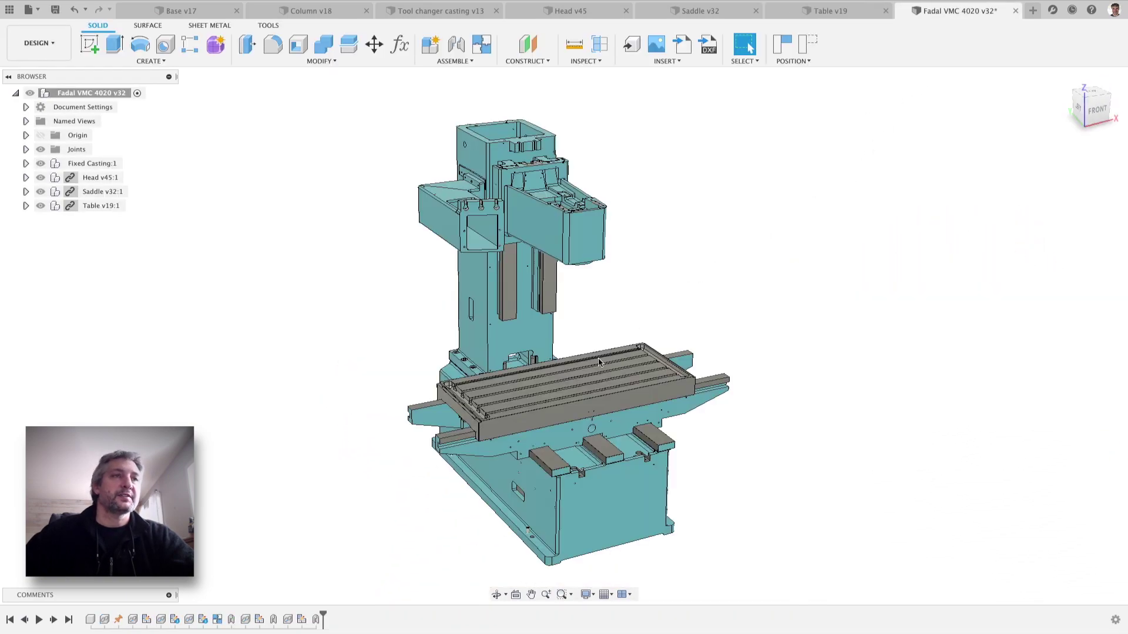
scroll(599, 359, "up", 3)
scroll(599, 359, "down", 2)
middle_click_drag(600, 359, 599, 361, "shift")
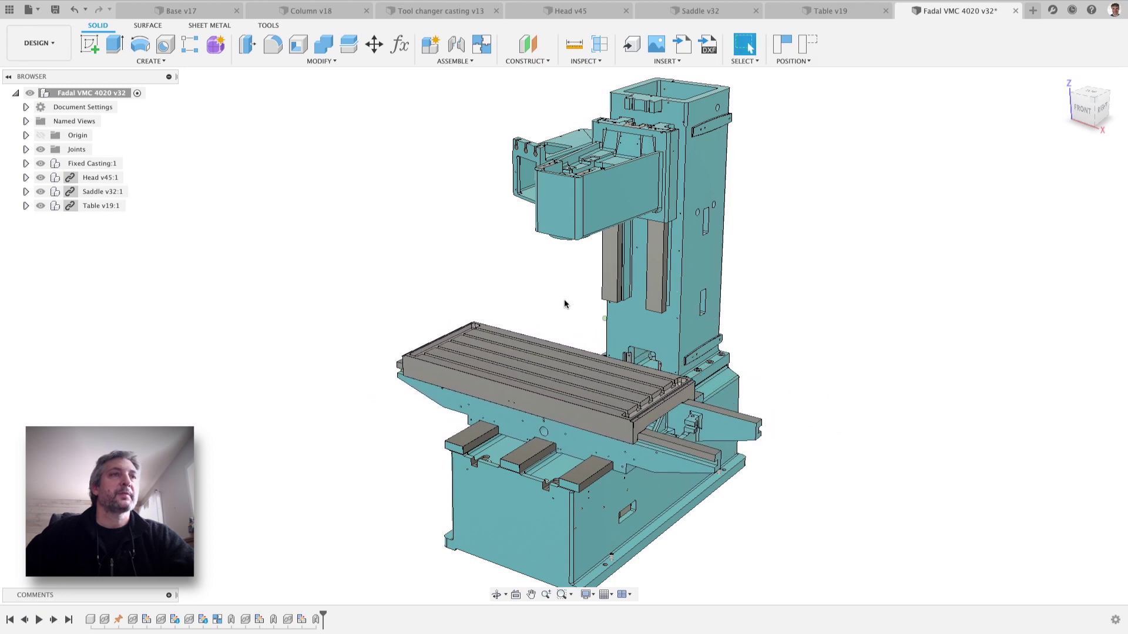
mouse_move(627, 256)
left_mouse_down()
mouse_move(612, 207)
mouse_move(633, 240)
left_mouse_up()
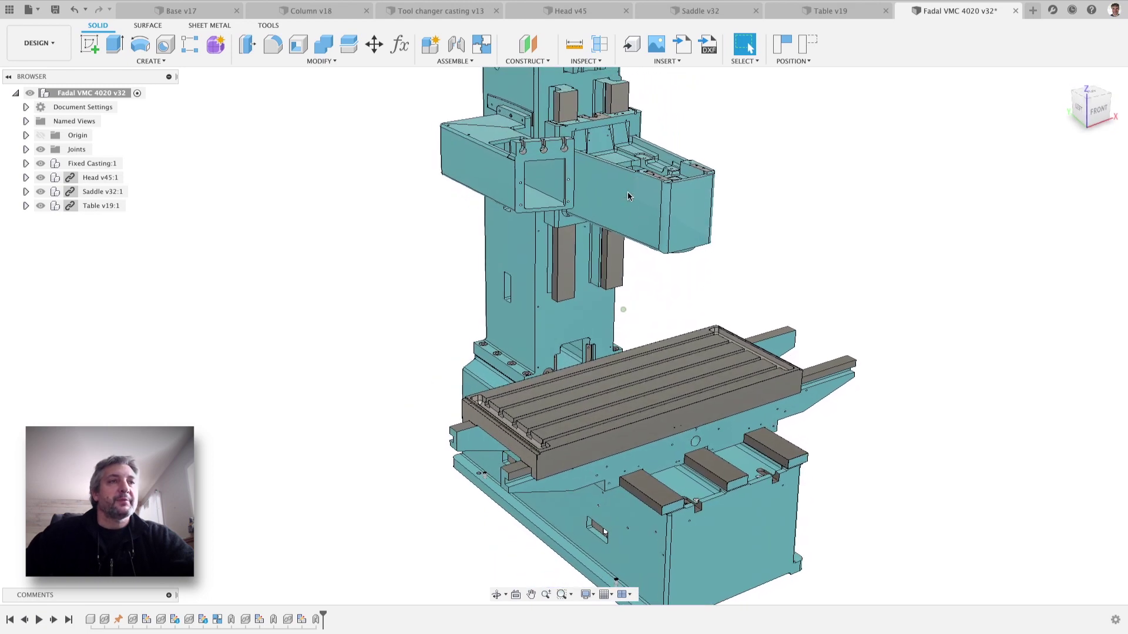
left_click_drag(636, 390, 663, 332)
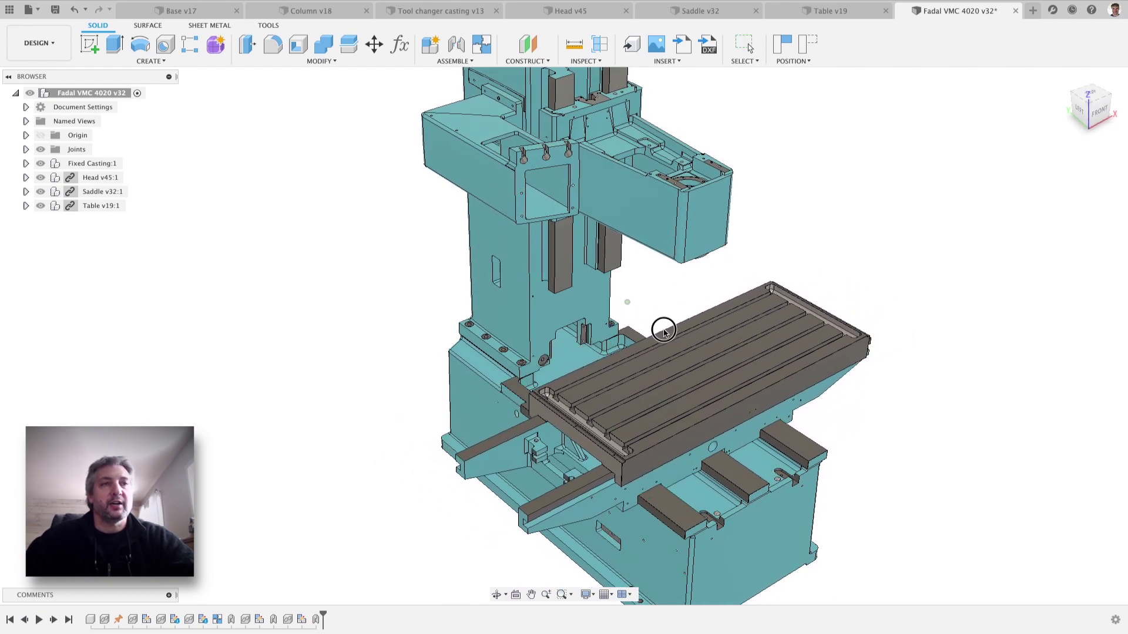
middle_click_drag(640, 351, 639, 351, "shift")
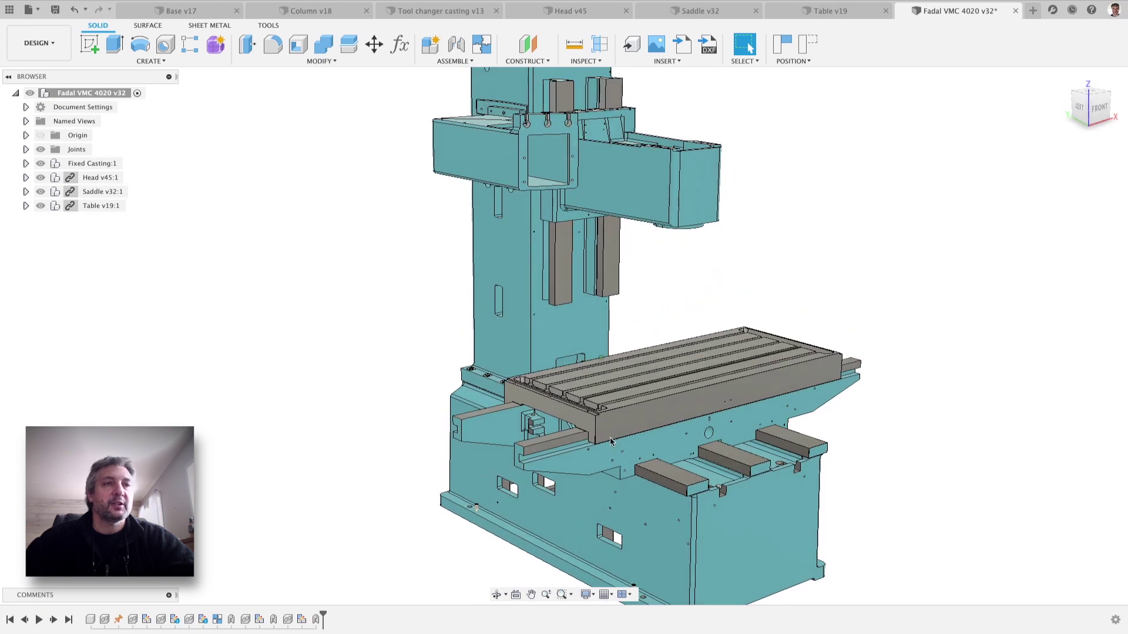
scroll(729, 417, "down", 2)
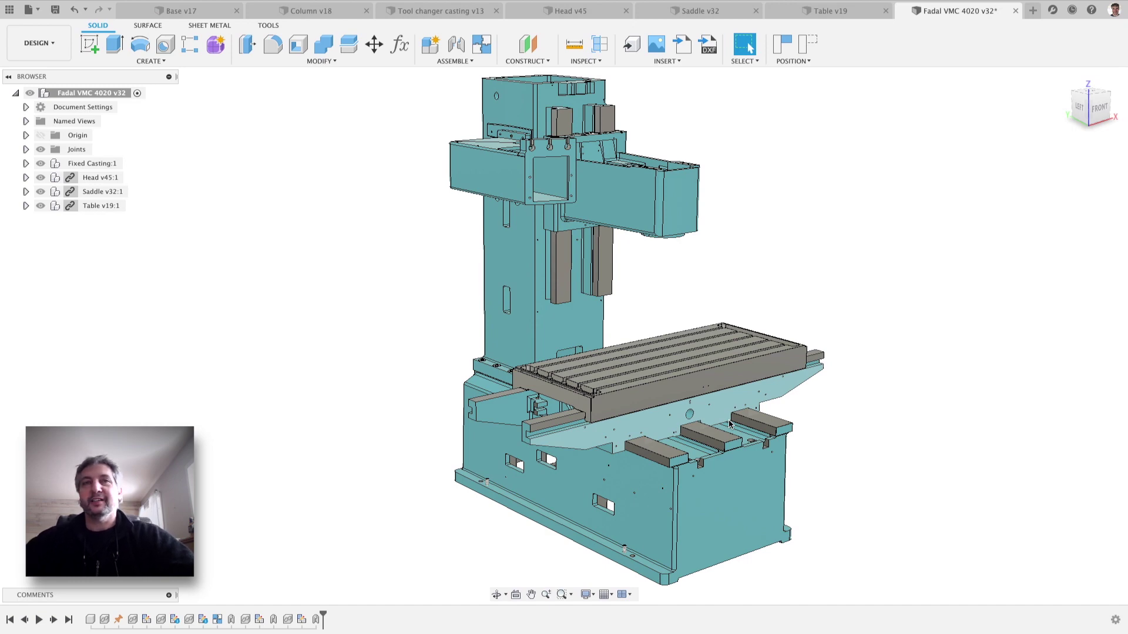
scroll(729, 423, "down", 2)
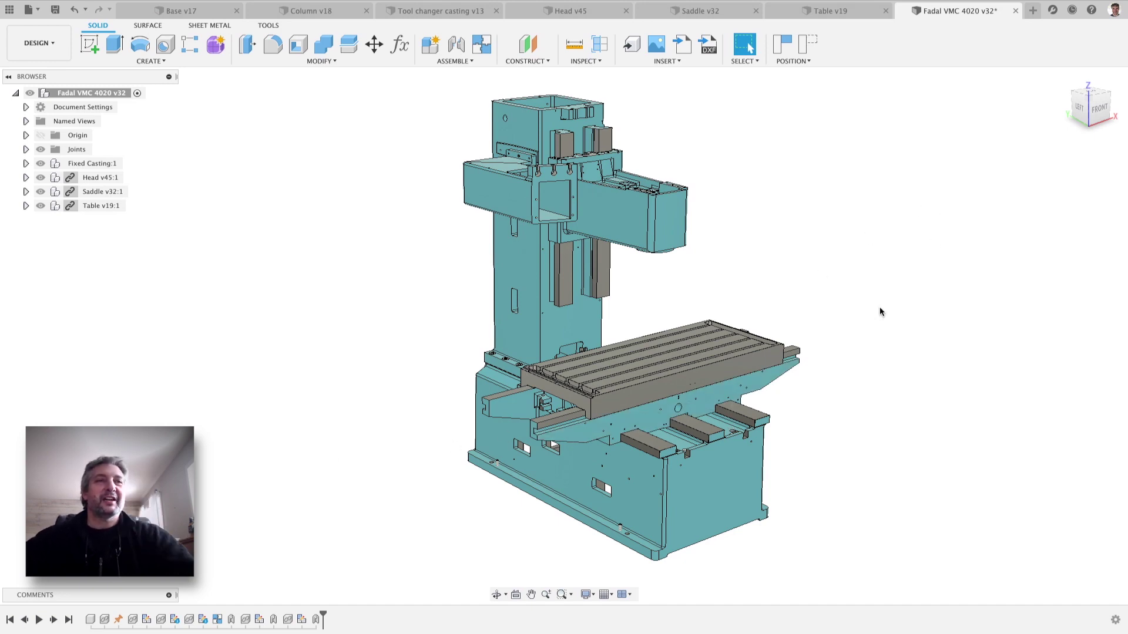
scroll(874, 374, "down", 3)
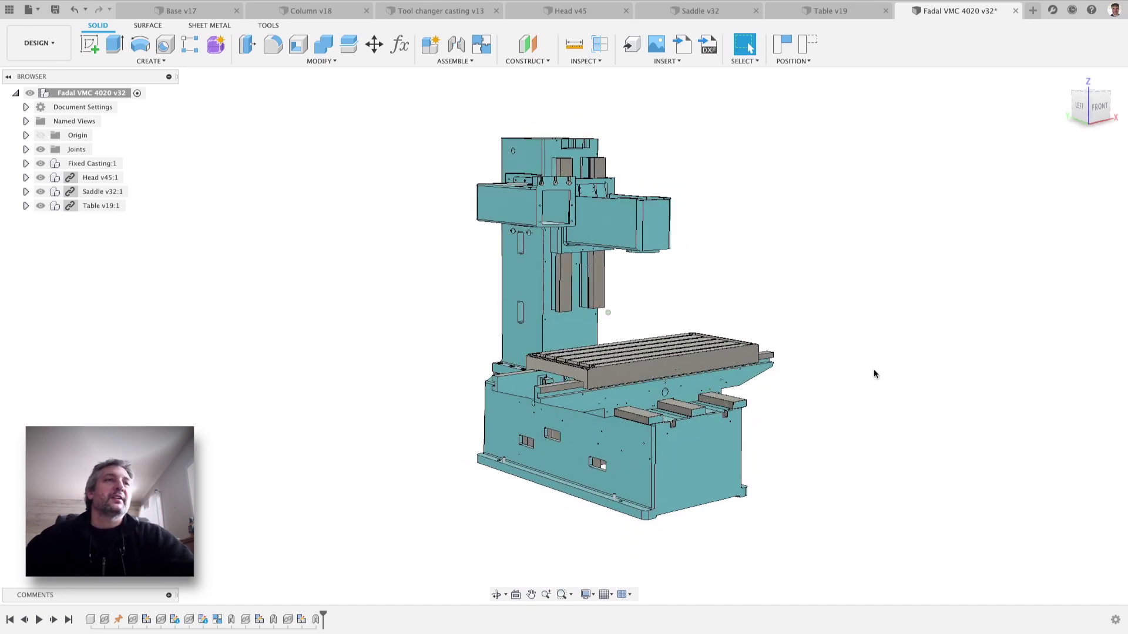
scroll(875, 373, "up", 2)
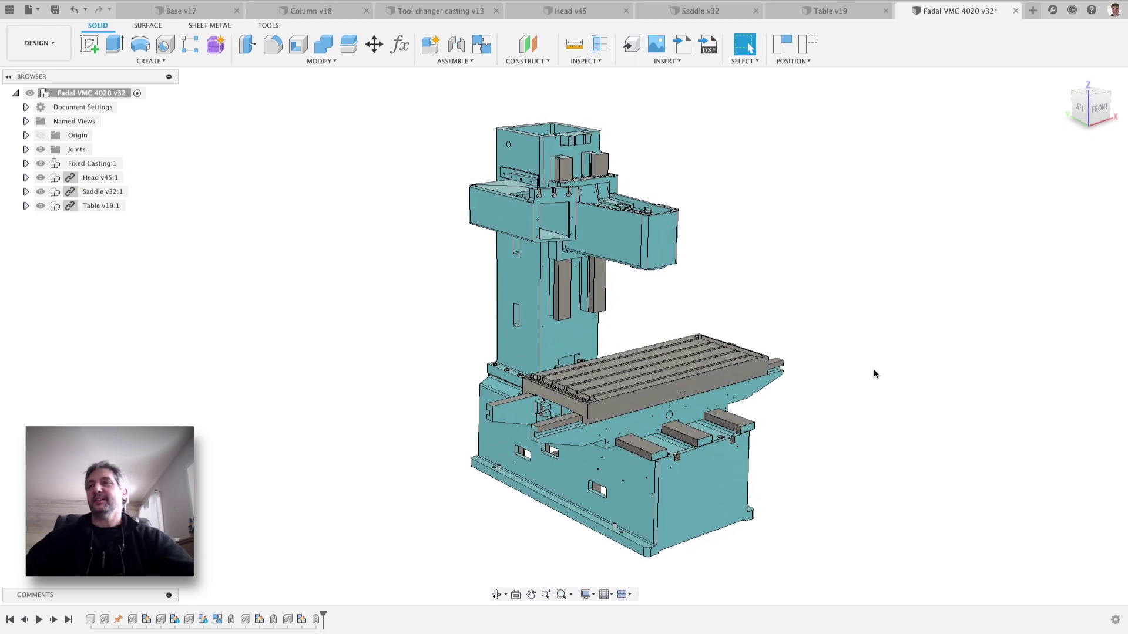